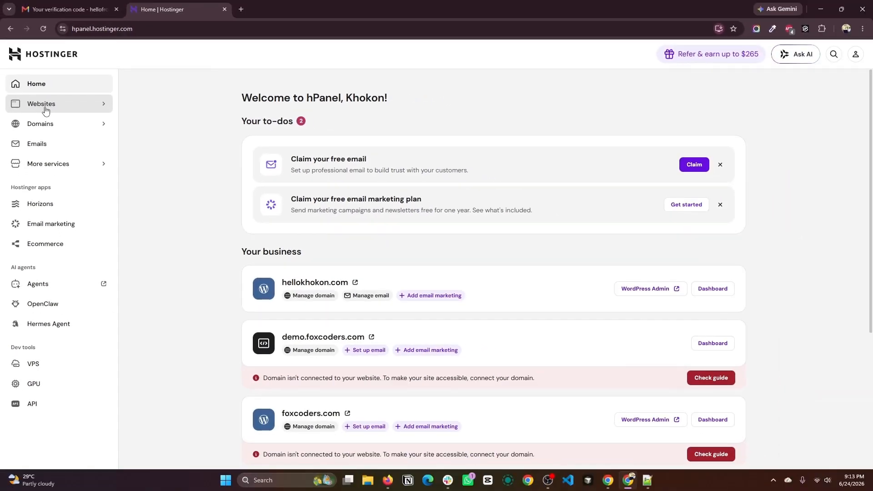
Step: Start adding a WordPress website under the Business hosting plan from the list of all websites
click(45, 110)
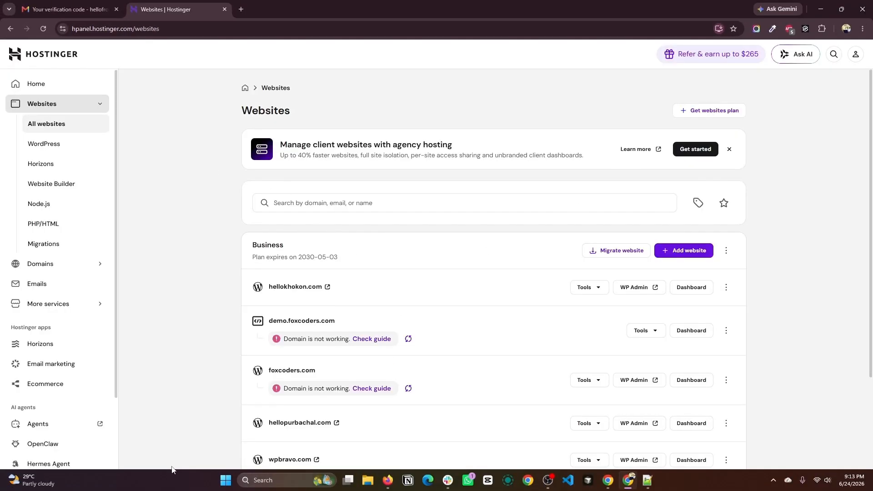
scroll(426, 312, down, 3)
scroll(424, 312, up, 3)
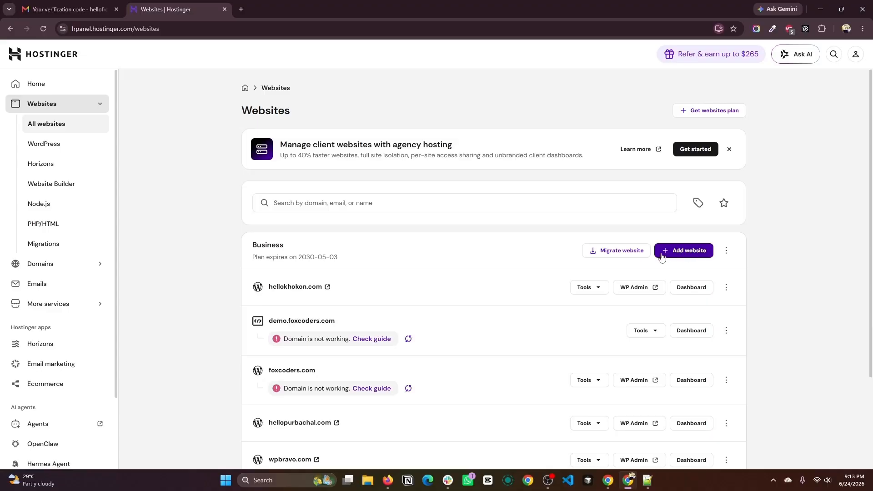
click(686, 255)
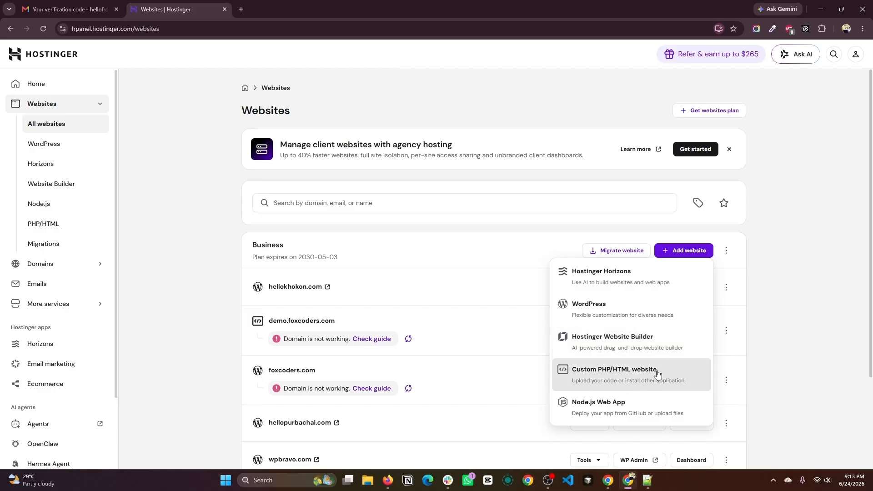
click(606, 320)
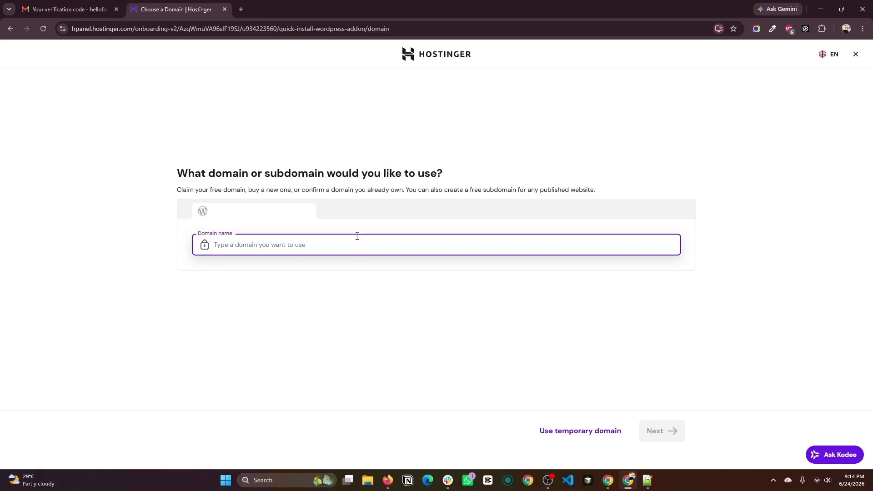
Step: Choose nexobee.com as the new site's already owned domain and continue to the WordPress login details
text(nexobee.com)
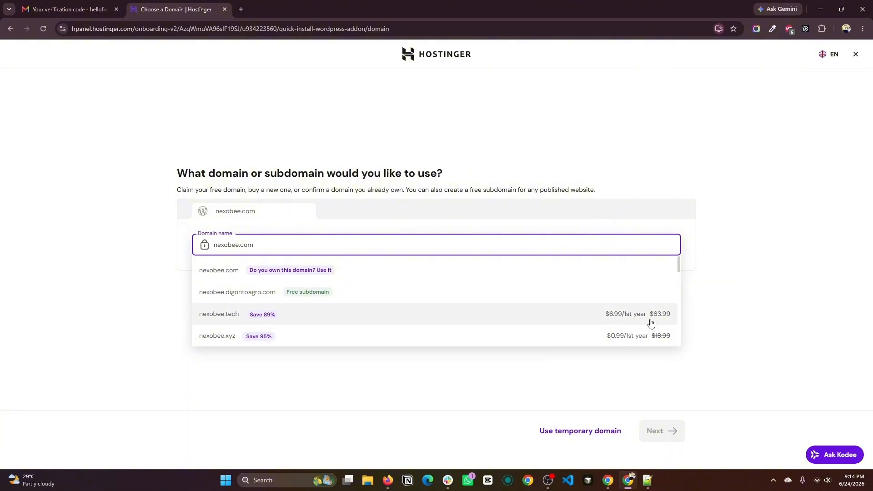
click(224, 272)
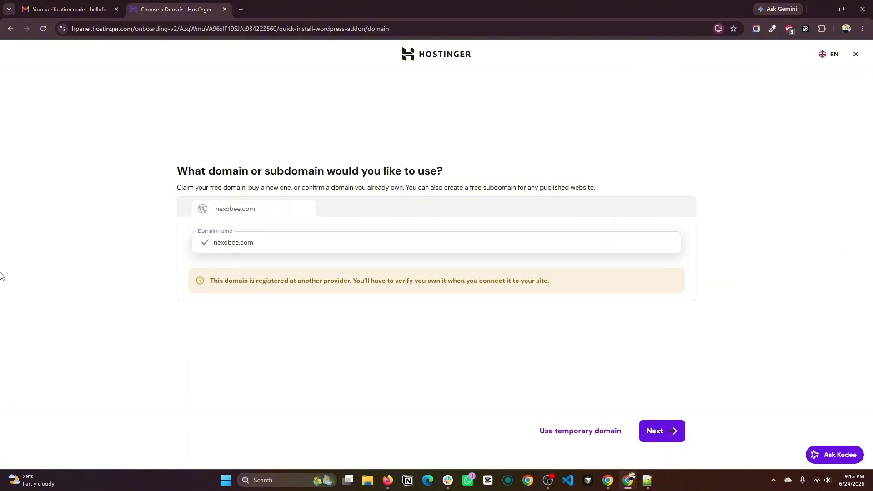
click(671, 434)
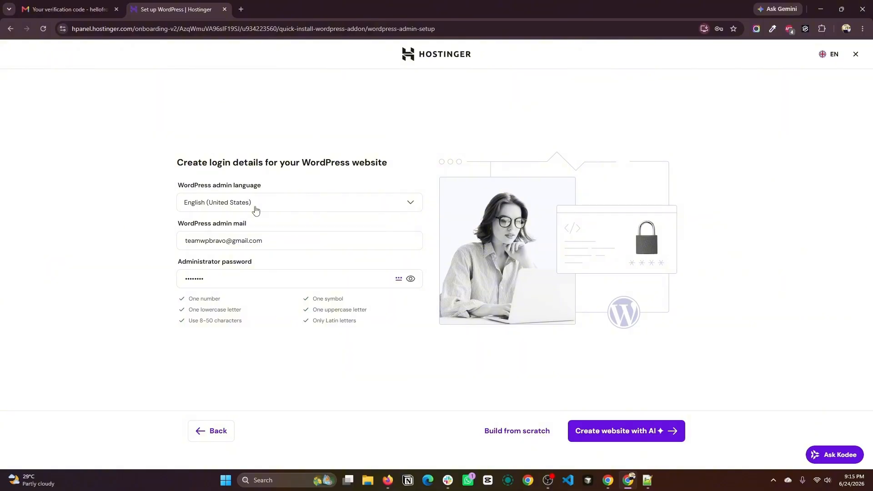
Step: Replace the WordPress admin email, enter a new administrator password, and choose to build the website from scratch
drag(272, 241, 2, 216)
key(BackSpace)
key(ctrl+v)
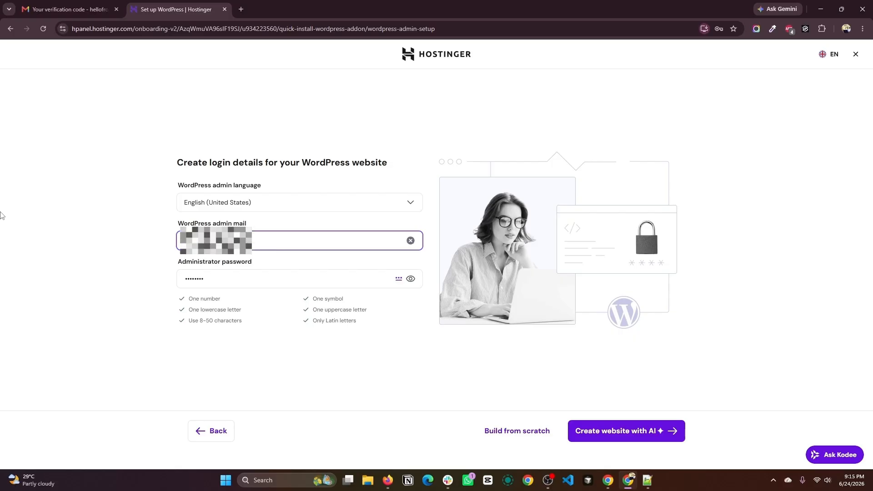
key(Tab)
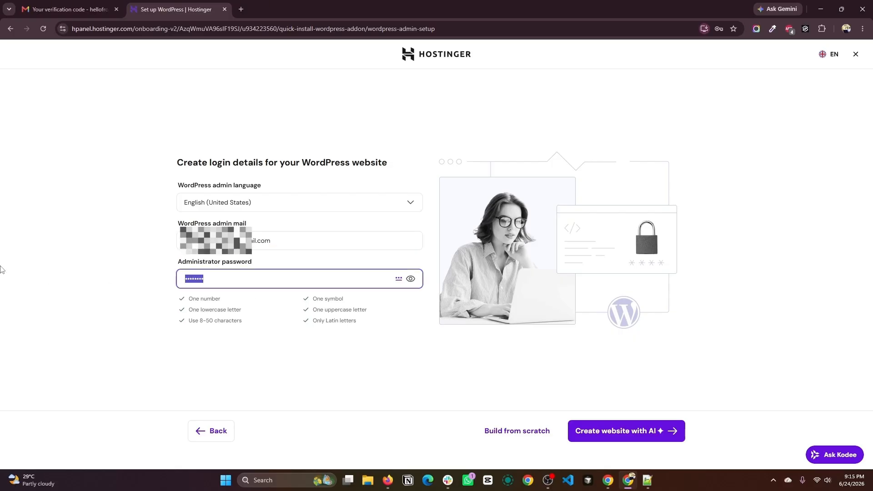
text(•••••••••••••••)
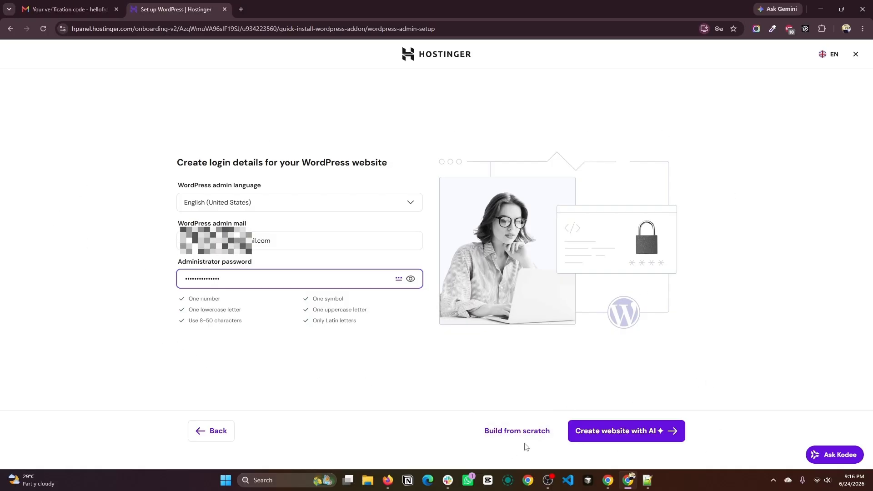
click(504, 438)
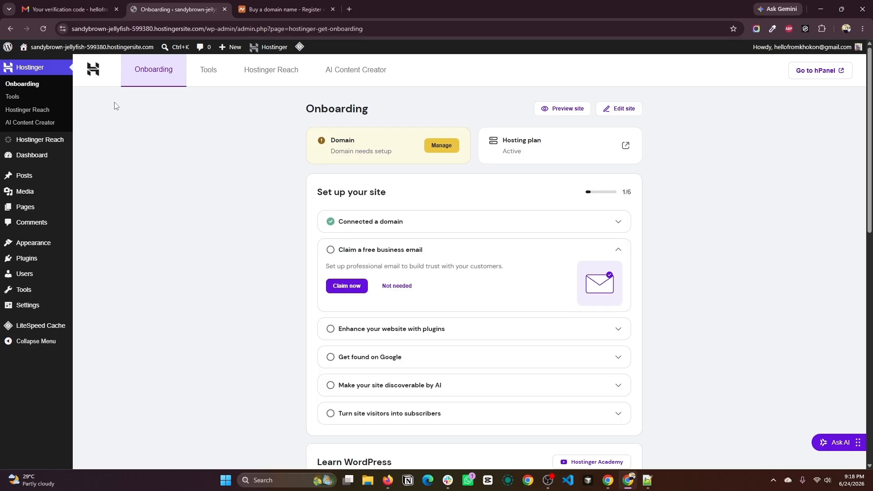
Step: Open the new WordPress site's front end in a separate tab and look over its home page
mouse_move(70, 48)
right_click(46, 65)
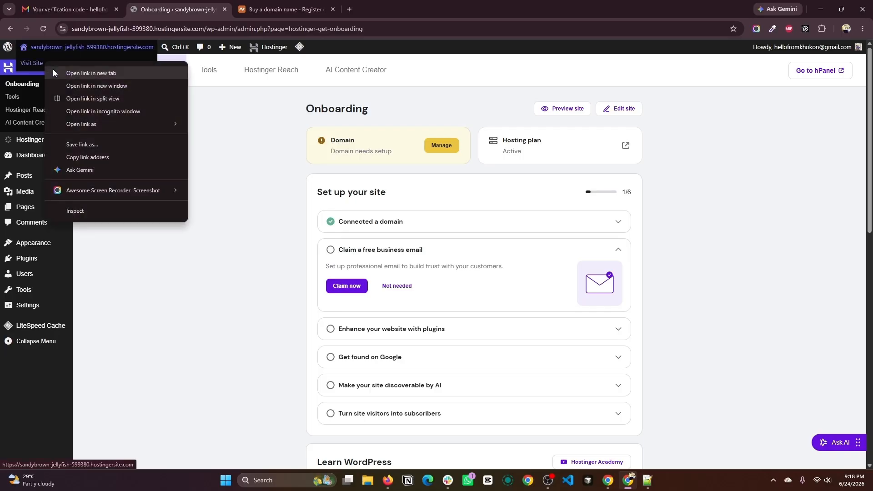
click(68, 72)
click(255, 9)
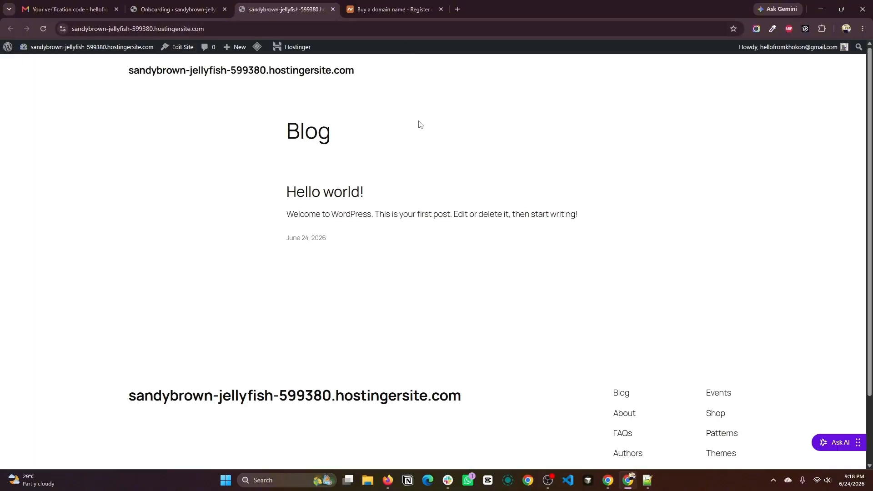
scroll(354, 212, down, 2)
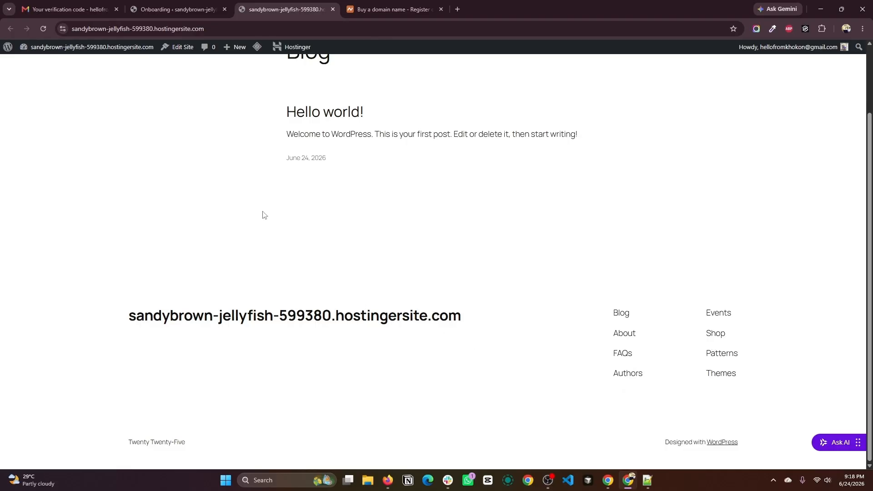
scroll(328, 253, up, 2)
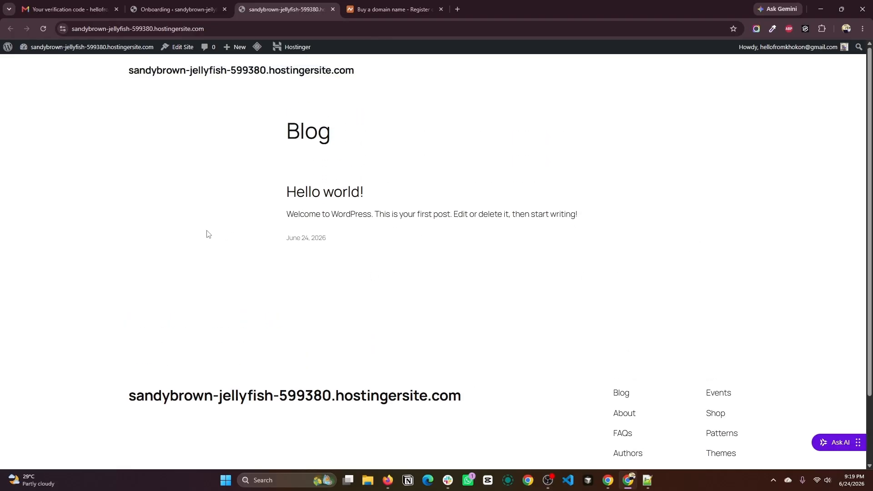
Step: From the WordPress onboarding page, go to the domain management and open the connection guide for nexobee.com
click(167, 9)
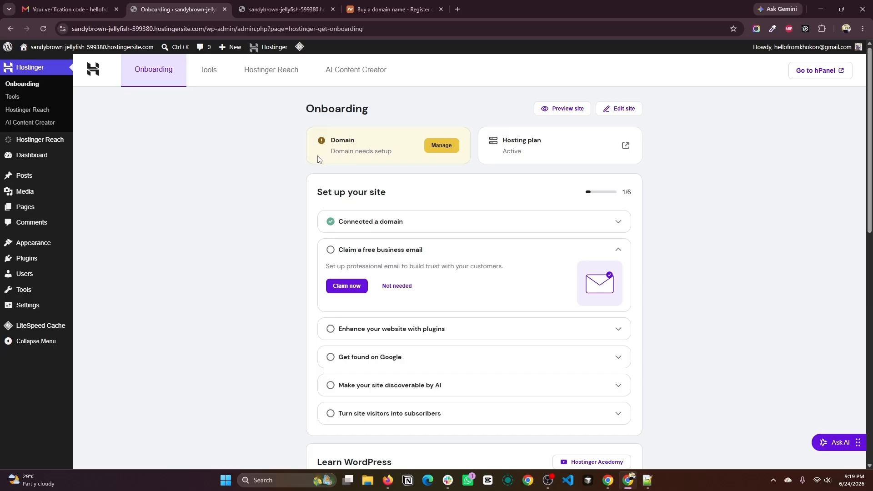
click(428, 151)
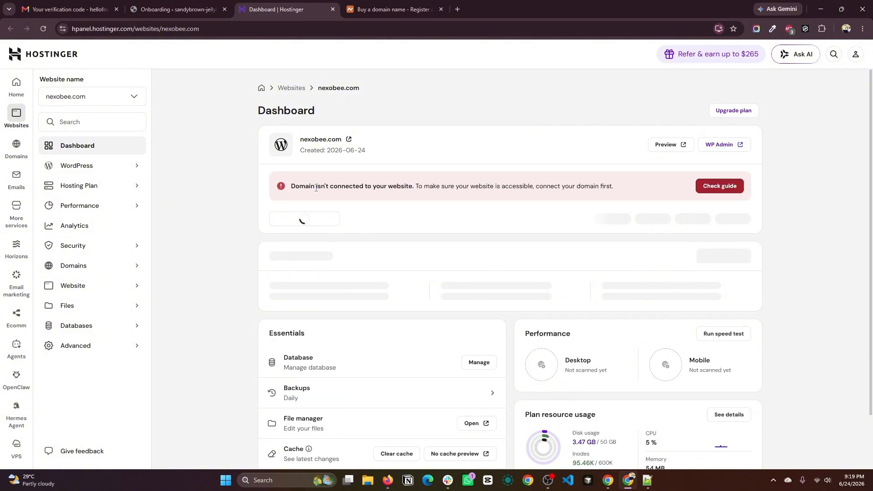
drag(316, 188, 411, 188)
click(720, 187)
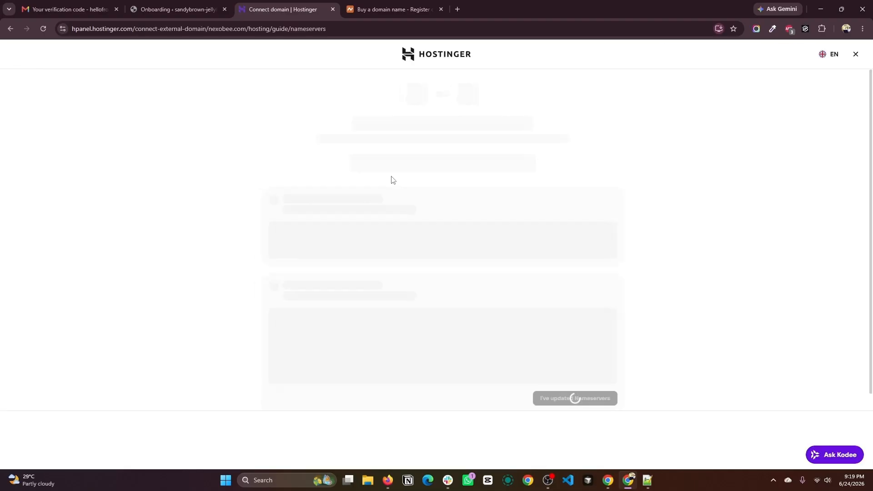
Step: Copy the first replacement nameserver, orbit.dns-parking.com, from the connection guide
drag(445, 343, 364, 346)
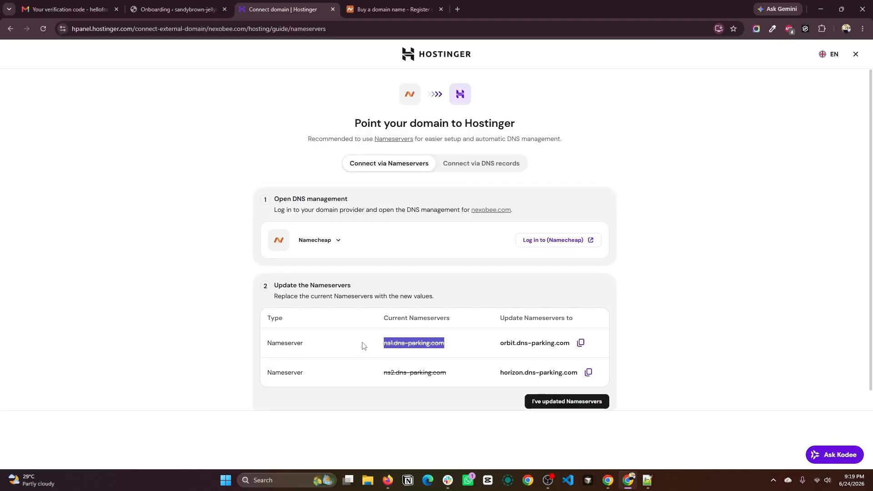
click(582, 343)
click(581, 343)
Step: Switch to Namecheap, sign in with the saved credentials, and open the management page for nexobee.com
click(389, 9)
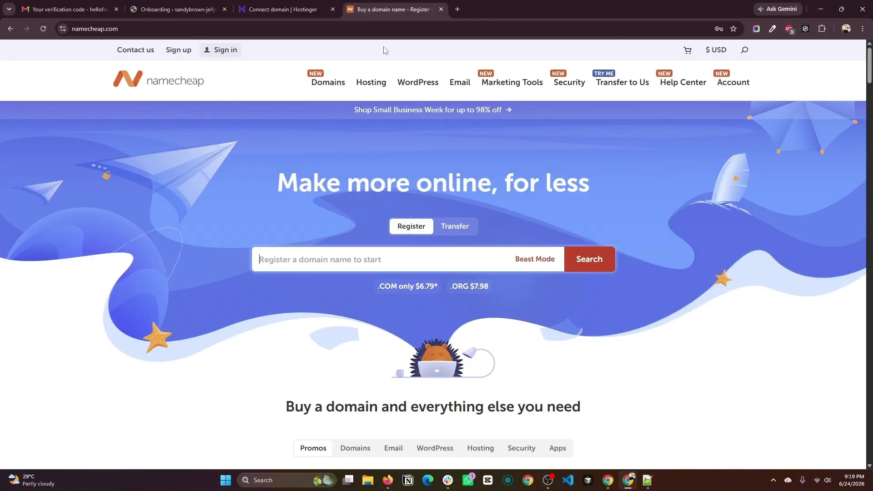
click(663, 112)
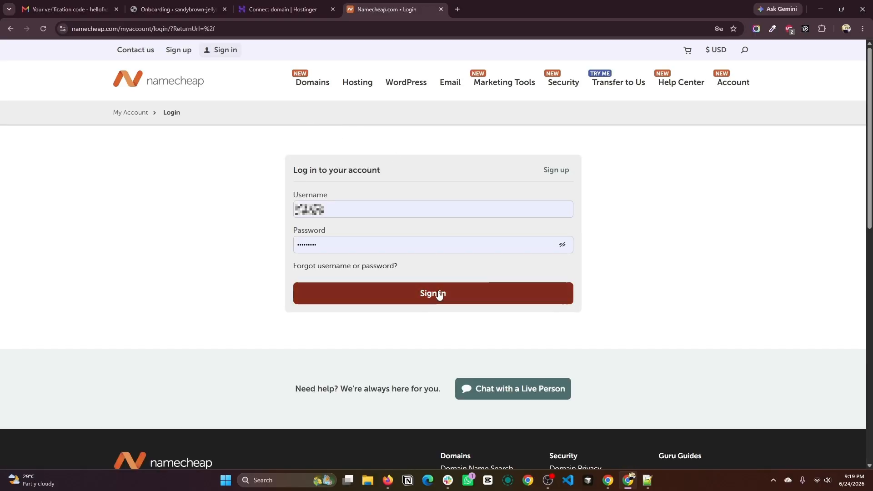
click(438, 294)
key(ctrl+shift+Tab)
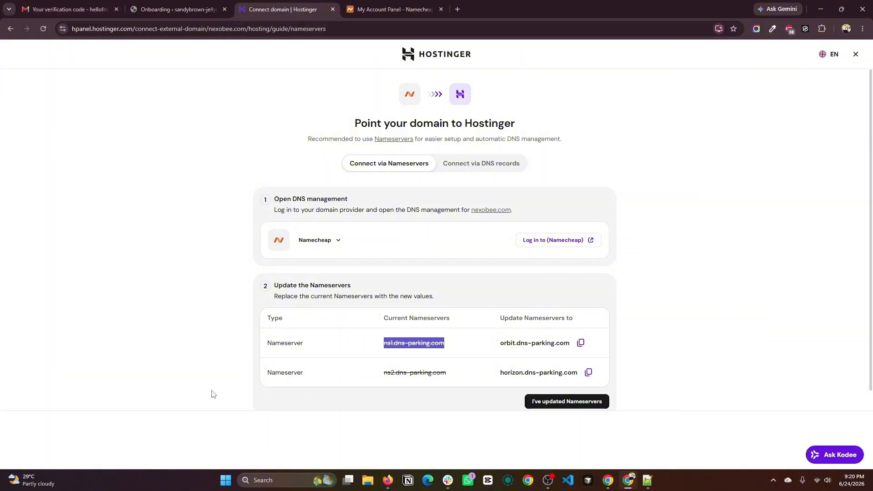
key(ctrl+Tab)
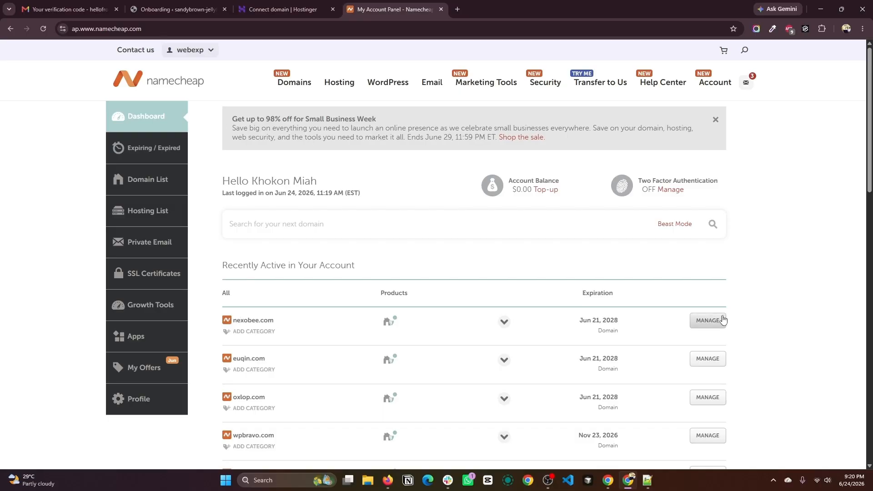
click(708, 321)
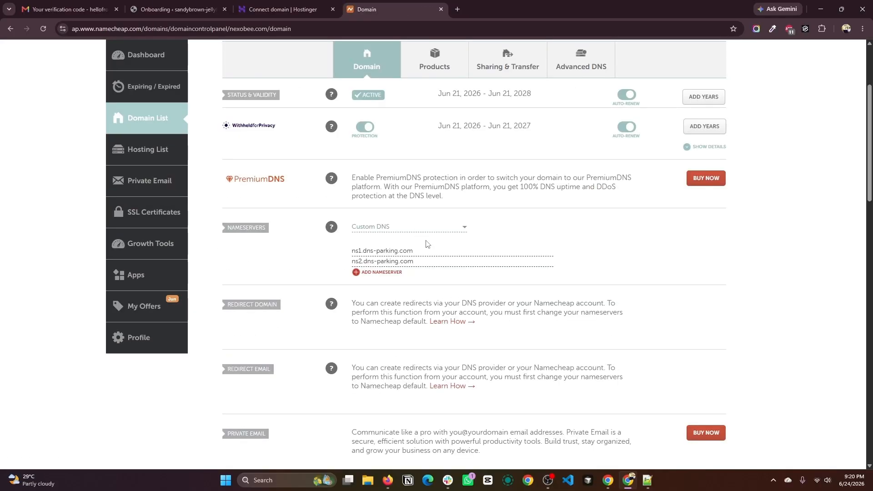
Step: Replace the custom DNS nameservers of nexobee.com with orbit.dns-parking.com and horizon.dns-parking.com, and save the change
click(425, 251)
click(302, 7)
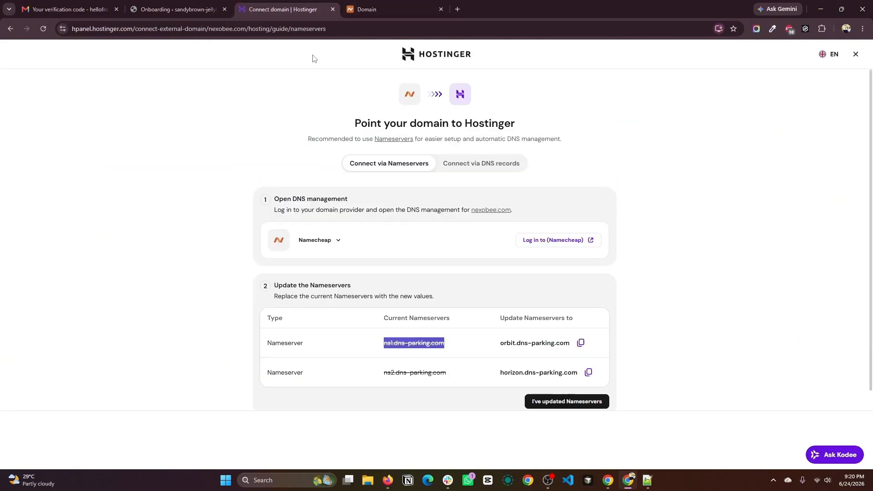
click(589, 373)
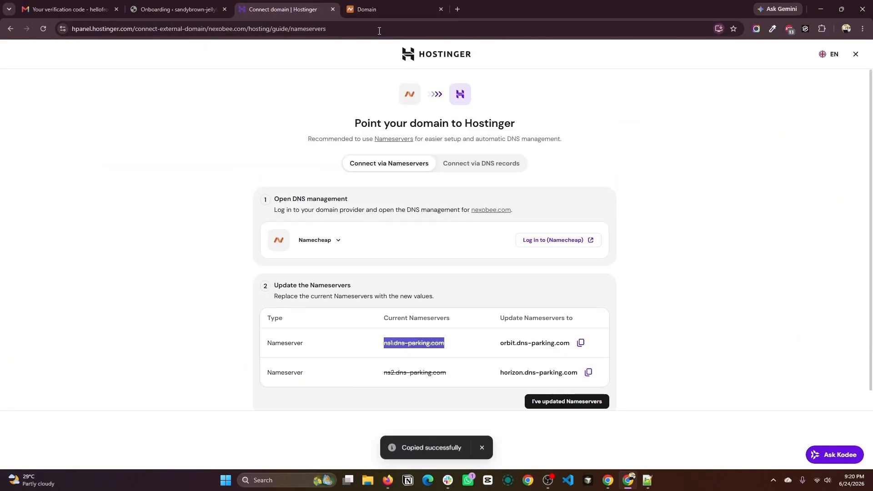
click(378, 4)
triple_click(439, 264)
key(ctrl+v)
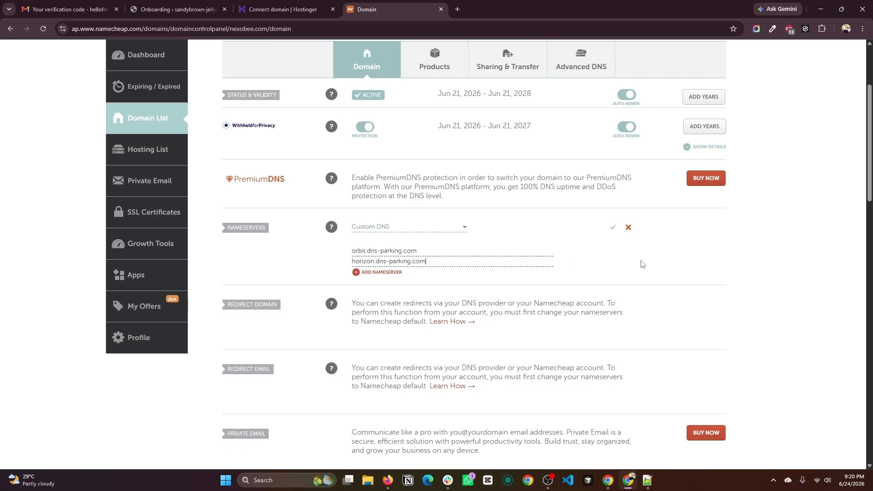
click(615, 231)
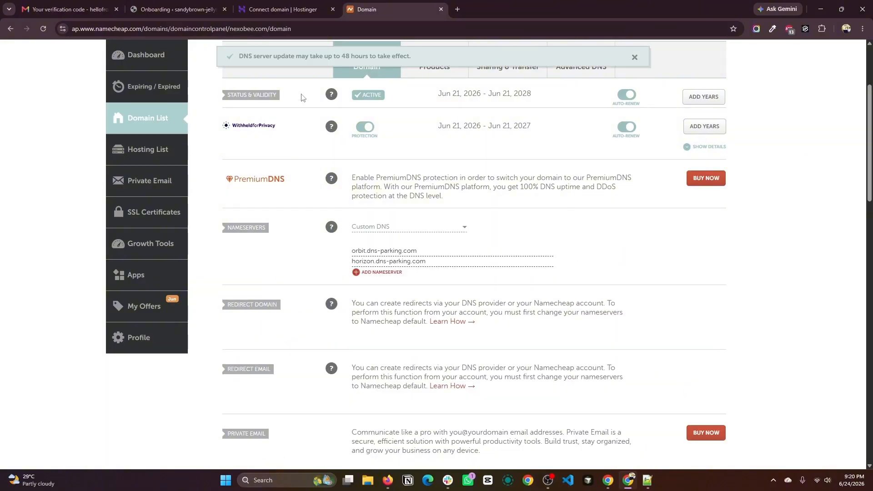
Step: Read the DNS update notice, then return to the WordPress onboarding page to check the domain status
drag(253, 55, 364, 53)
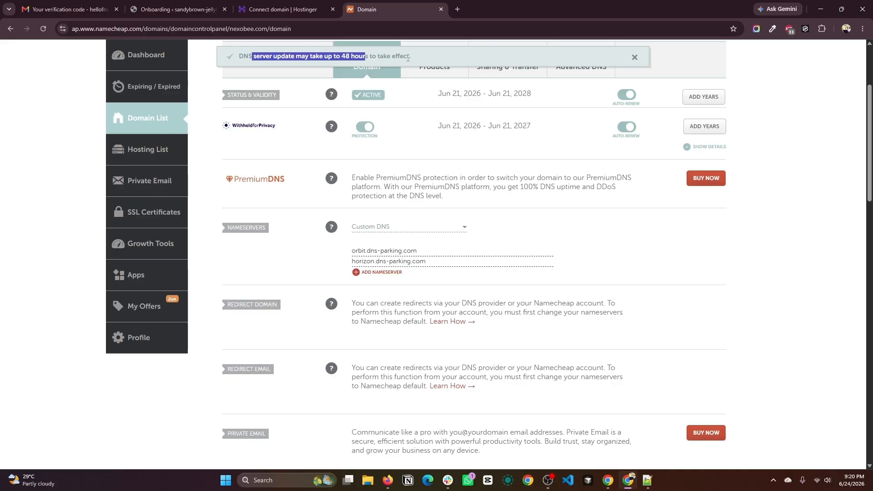
mouse_move(289, 4)
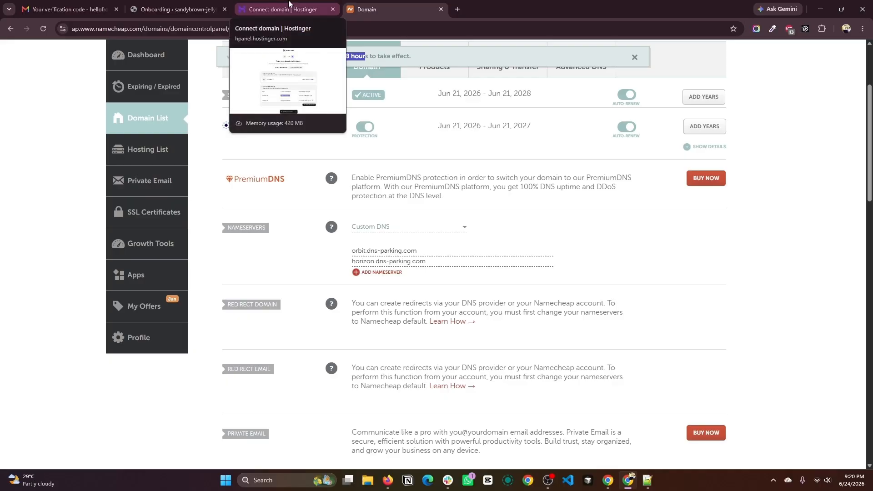
click(289, 3)
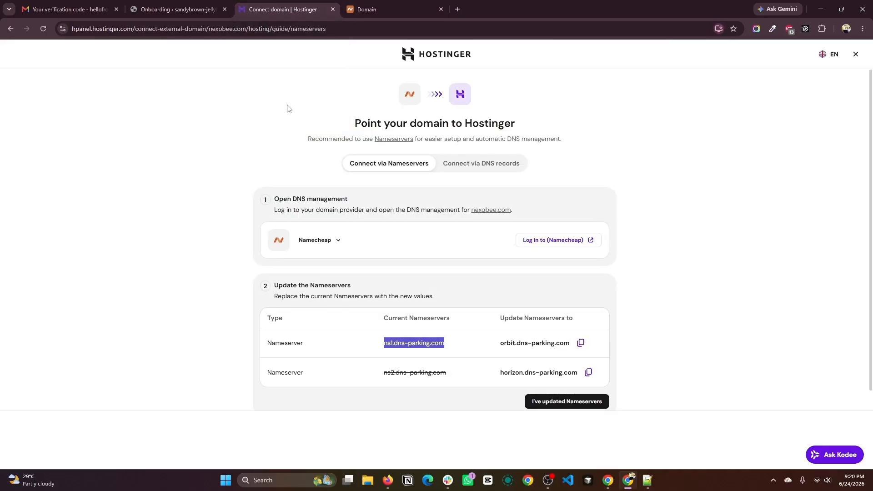
click(177, 9)
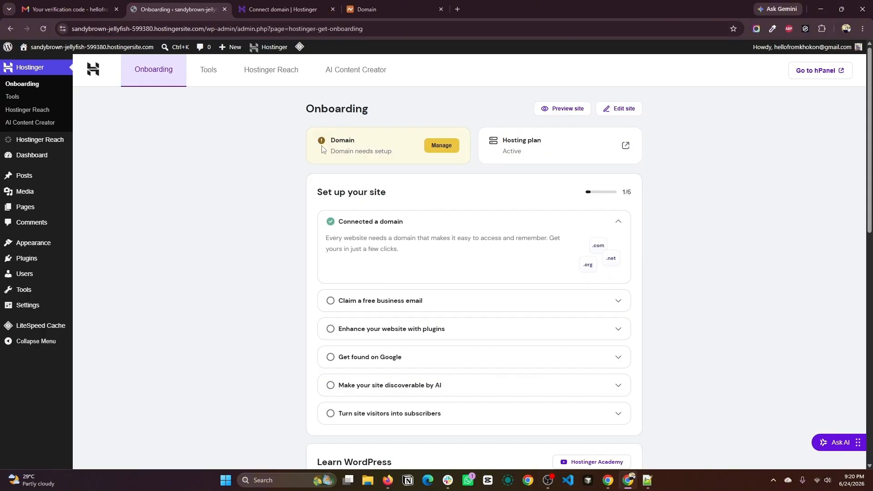